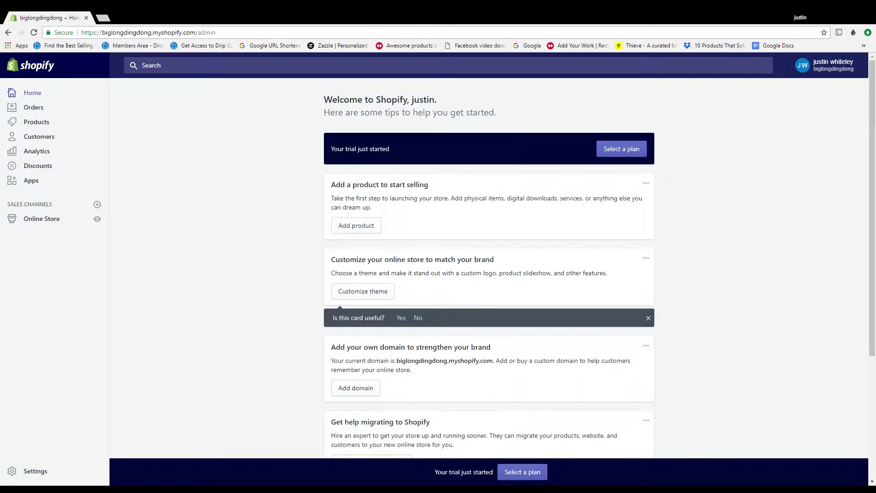
Open Oberlo's Search Products page from Shopify Apps, browse the trending items, and start a new browser tab
{"action": "left_click", "coordinate": [27, 182]}
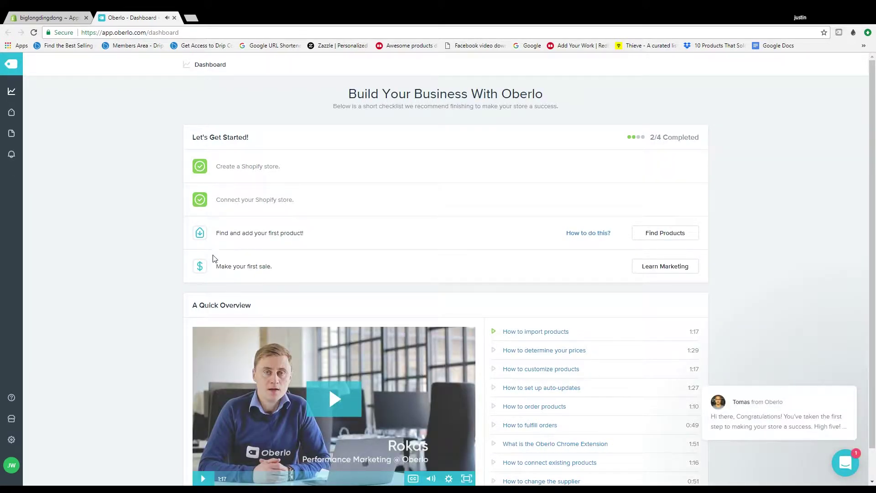
{"action": "left_click", "coordinate": [674, 238]}
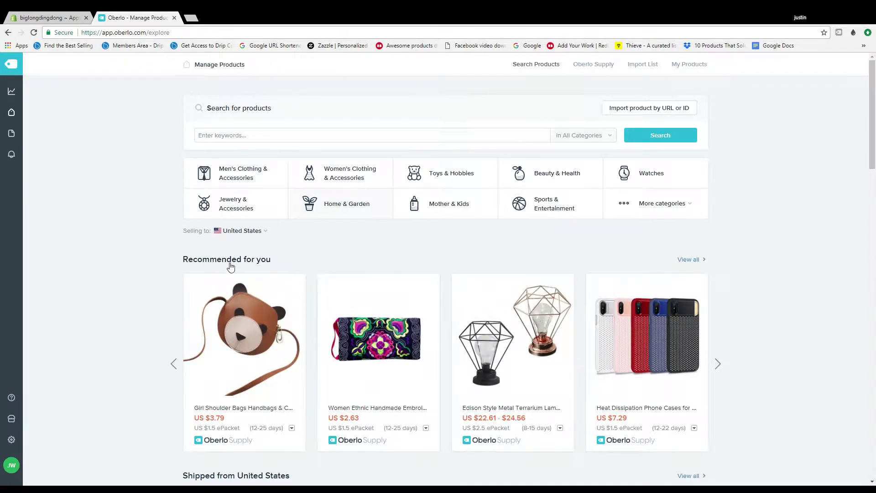
{"action": "scroll", "coordinate": [230, 268], "scroll_direction": "down", "scroll_amount": 8}
{"action": "scroll", "coordinate": [589, 322], "scroll_direction": "up", "scroll_amount": 5}
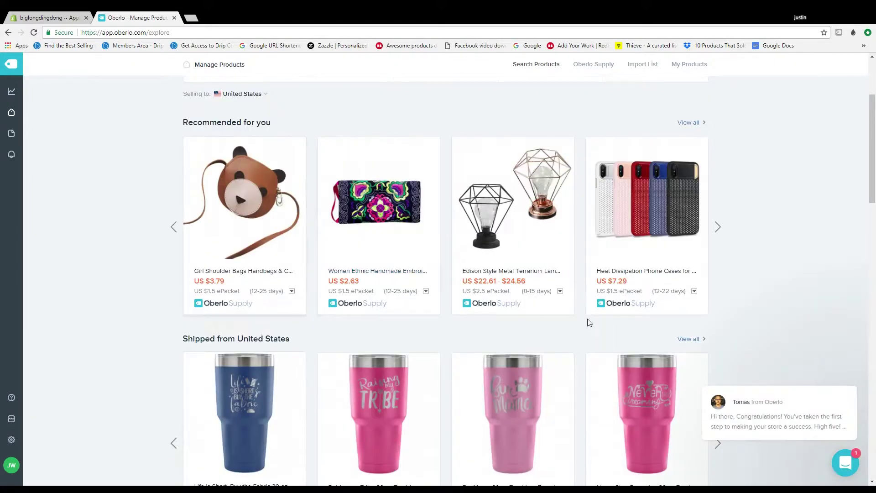
{"action": "mouse_move", "coordinate": [633, 309]}
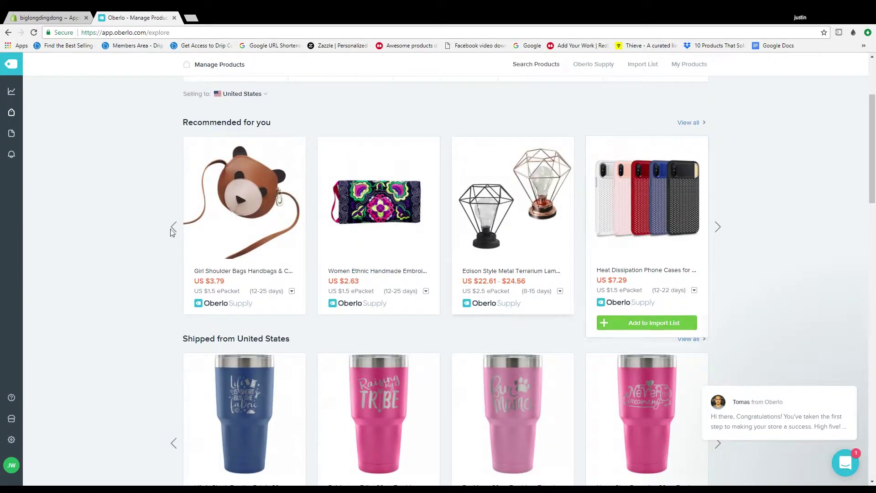
{"action": "scroll", "coordinate": [172, 229], "scroll_direction": "up", "scroll_amount": 3}
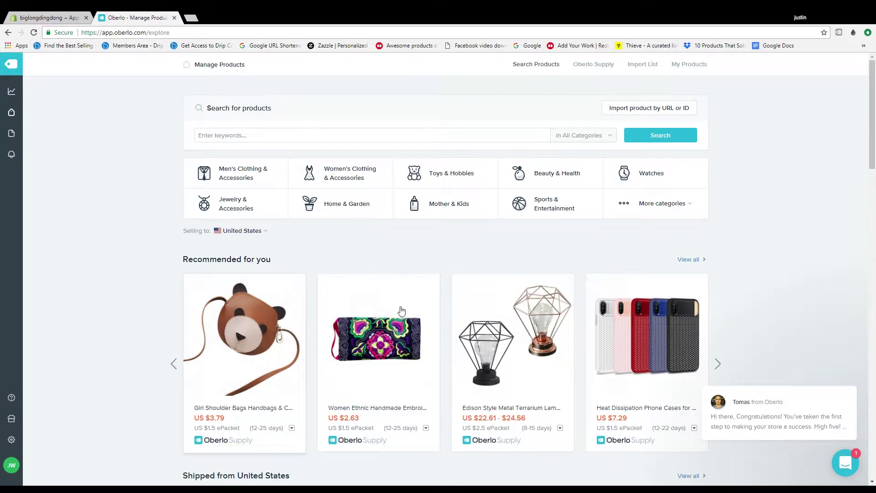
{"action": "scroll", "coordinate": [365, 296], "scroll_direction": "down", "scroll_amount": 11}
{"action": "scroll", "coordinate": [351, 282], "scroll_direction": "down", "scroll_amount": 8}
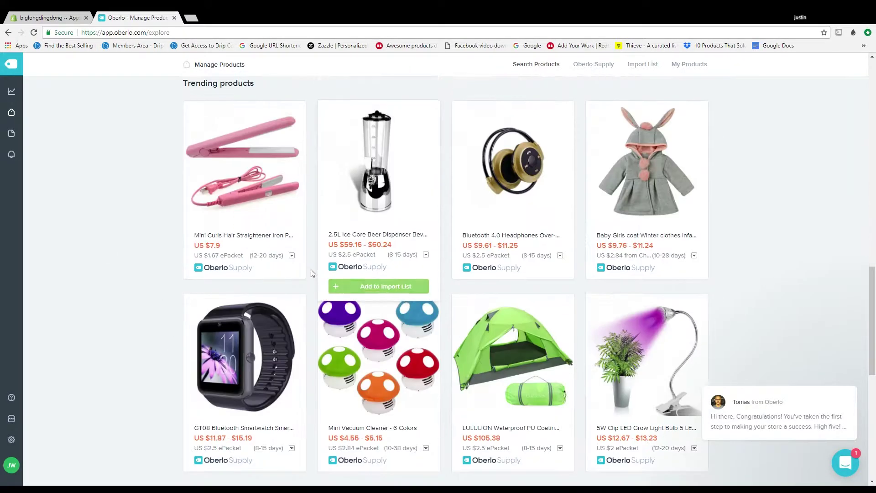
{"action": "scroll", "coordinate": [286, 231], "scroll_direction": "up", "scroll_amount": 18}
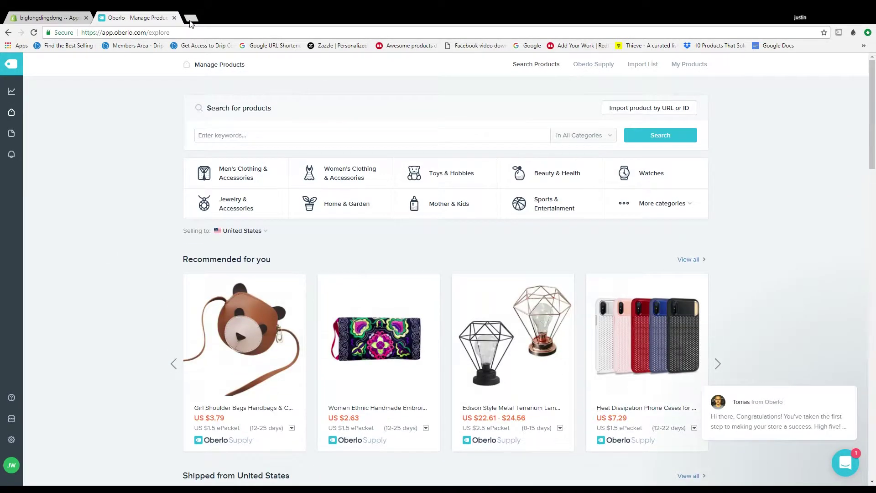
{"action": "left_click", "coordinate": [191, 18]}
On aliexpress.com, open the PETASIA winter dog shoes listing, copy its URL, and return to Oberlo
{"action": "type", "text": "aliexpress.com"}
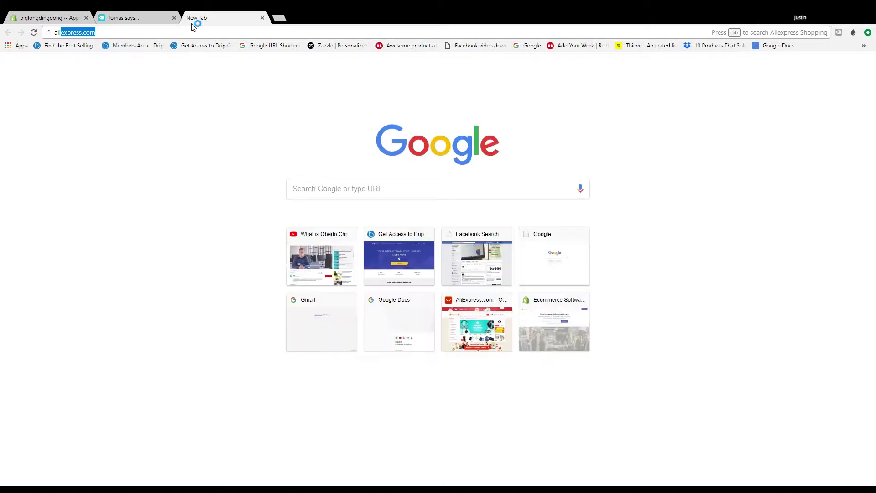
{"action": "key", "text": "Return"}
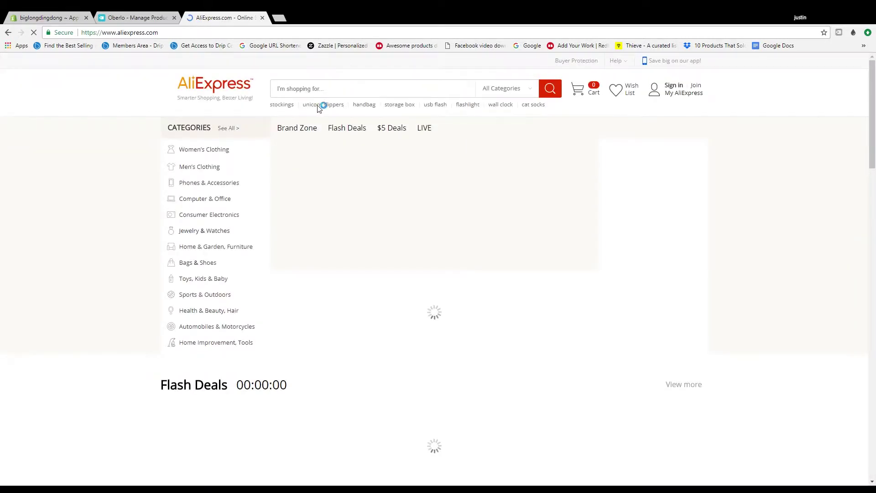
{"action": "scroll", "coordinate": [100, 258], "scroll_direction": "down", "scroll_amount": 5}
{"action": "scroll", "coordinate": [97, 256], "scroll_direction": "down", "scroll_amount": 5}
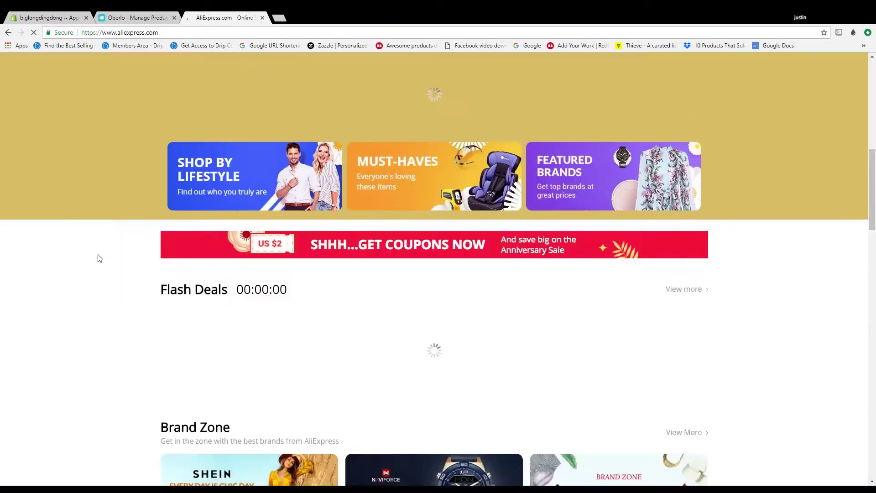
{"action": "scroll", "coordinate": [117, 245], "scroll_direction": "up", "scroll_amount": 11}
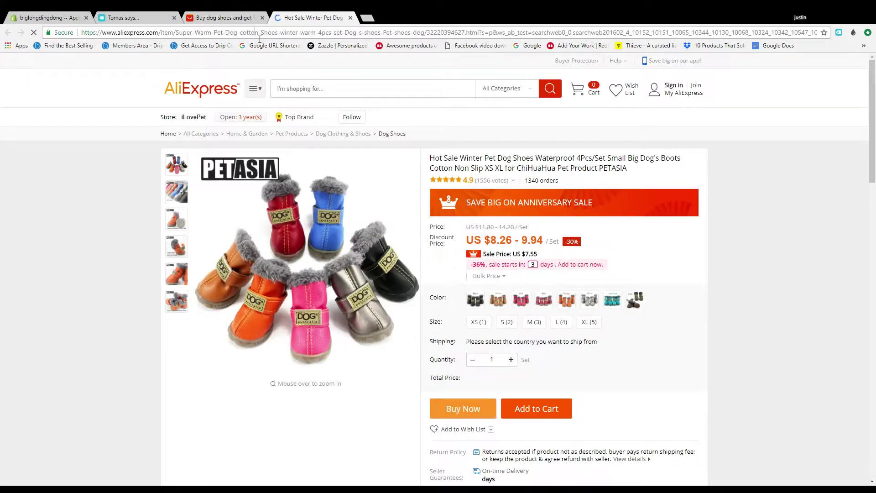
{"action": "left_click", "coordinate": [258, 33]}
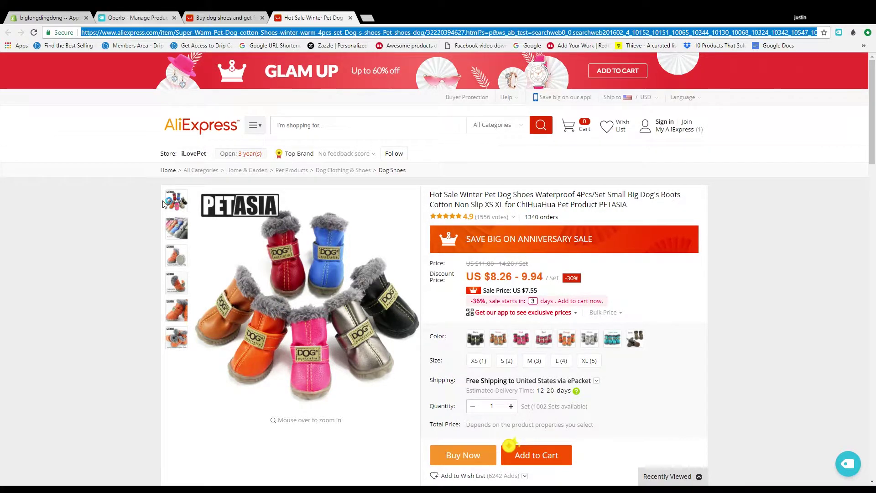
{"action": "left_click", "coordinate": [104, 17]}
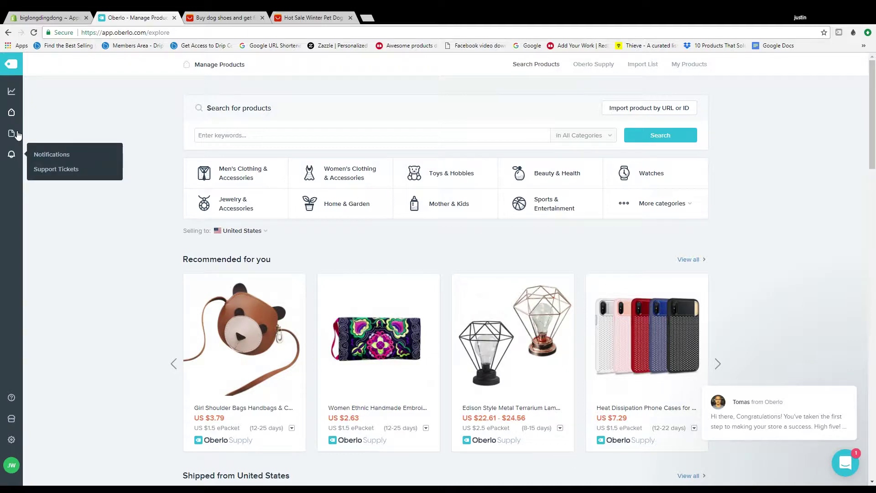
Import the PETASIA winter dog shoes by pasting their AliExpress URL, then view the Import List
{"action": "mouse_move", "coordinate": [42, 123]}
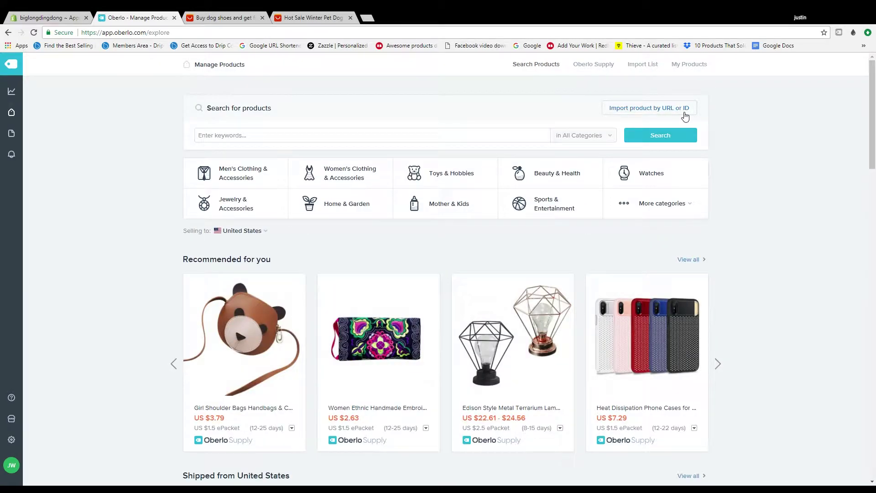
{"action": "left_click", "coordinate": [649, 107]}
{"action": "left_click", "coordinate": [414, 135]}
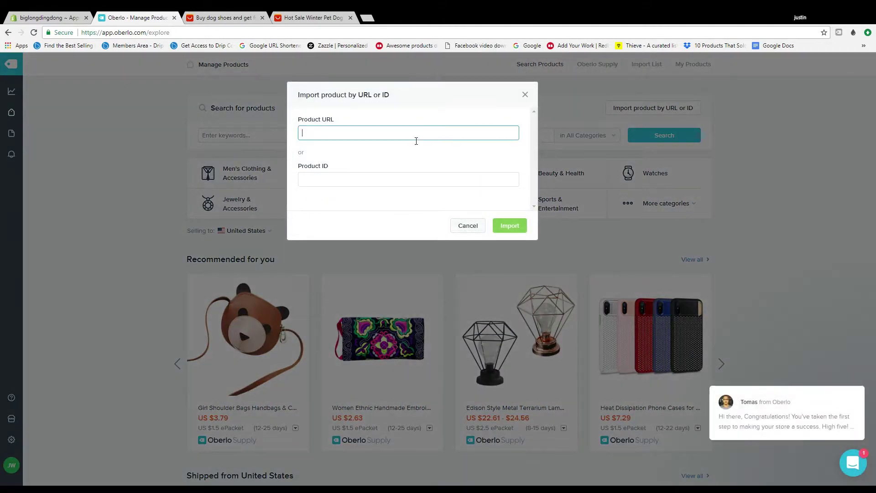
{"action": "key", "text": "ctrl+v"}
{"action": "left_click", "coordinate": [510, 226]}
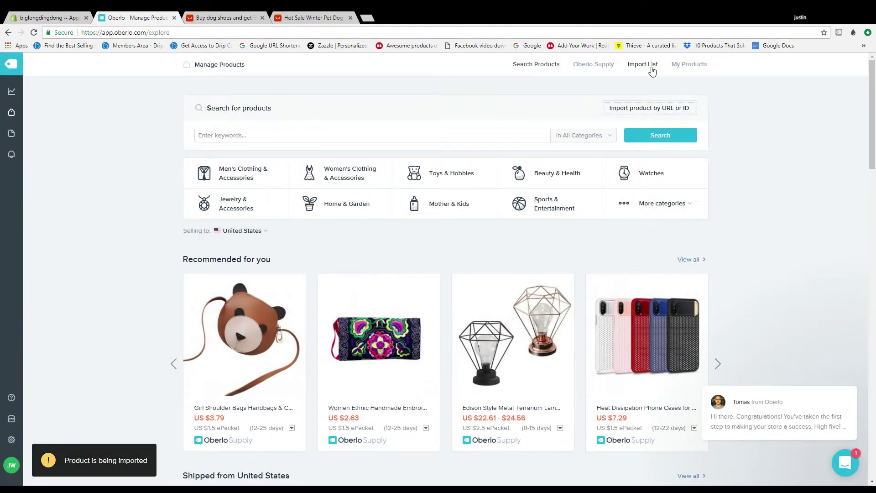
{"action": "left_click", "coordinate": [648, 66]}
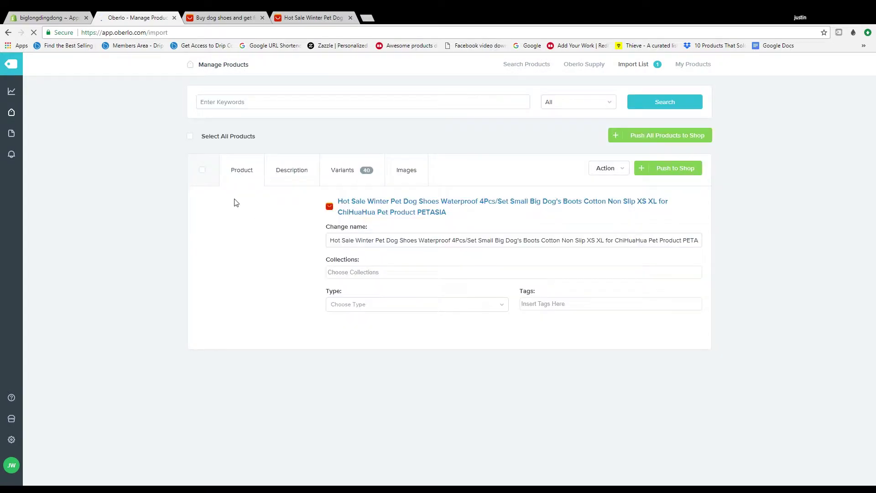
Rename the imported product to '"UGG" dog shoes'
{"action": "left_click_drag", "start_coordinate": [329, 240], "coordinate": [750, 258]}
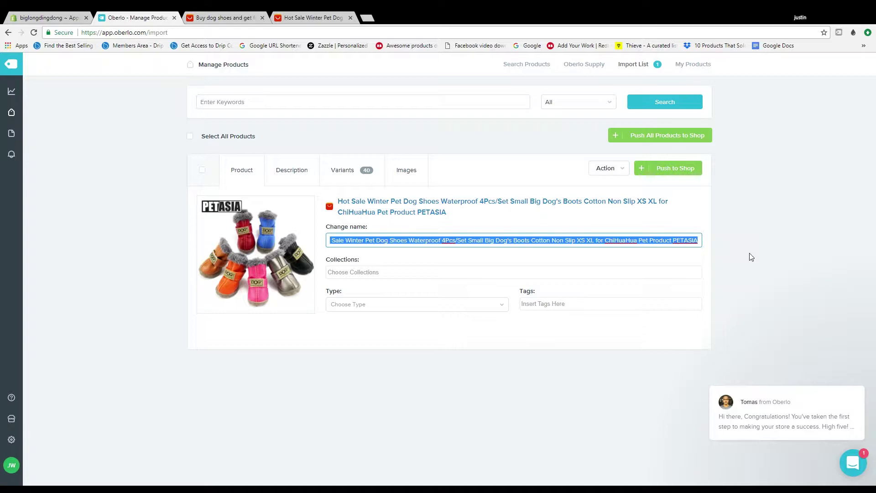
{"action": "type", "text": "\"UGG"}
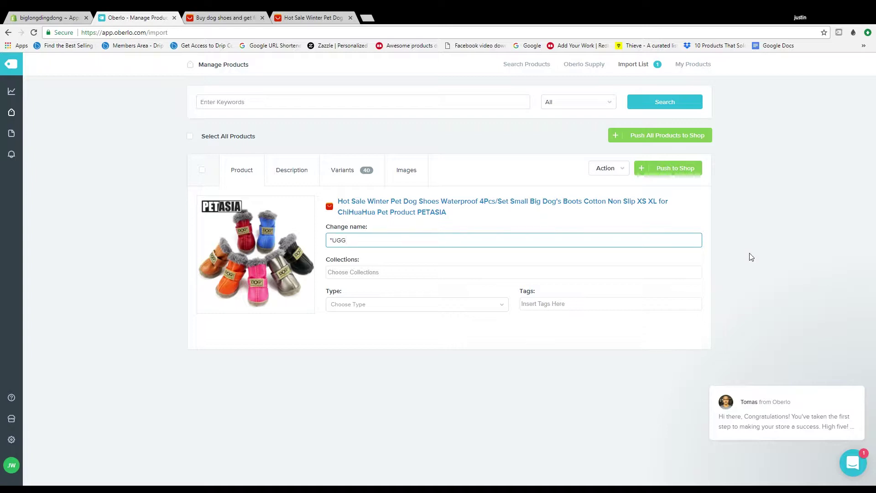
{"action": "type", "text": "\" dog shoez"}
{"action": "key", "text": "BackSpace"}
{"action": "type", "text": "s"}
Add the product to the Home page collection and tag it 'dogs'
{"action": "left_click", "coordinate": [363, 274]}
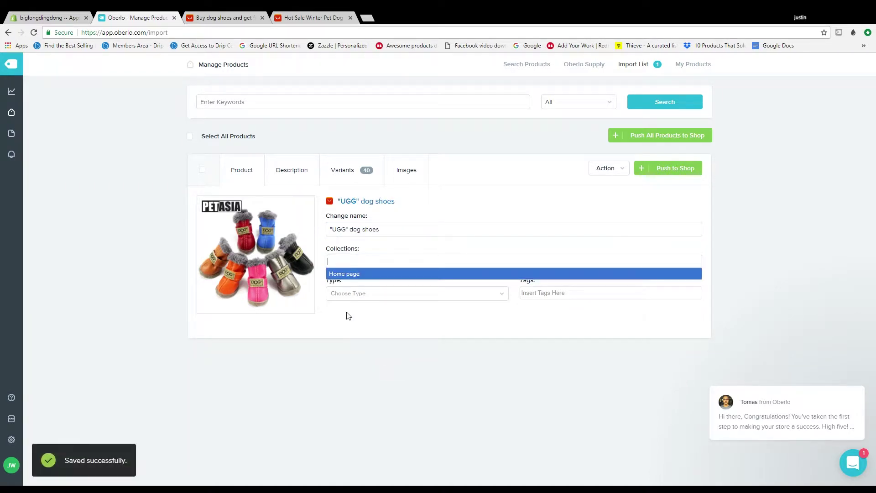
{"action": "left_click", "coordinate": [355, 277]}
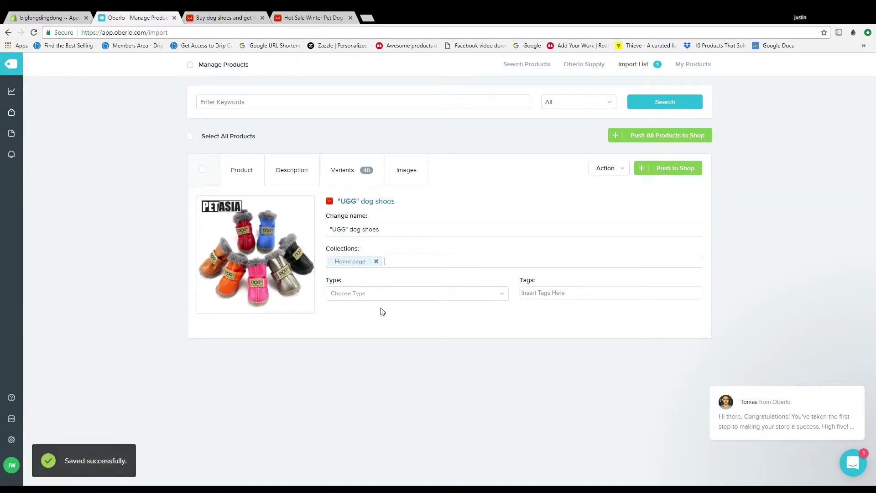
{"action": "left_click", "coordinate": [566, 294]}
{"action": "type", "text": "dog"}
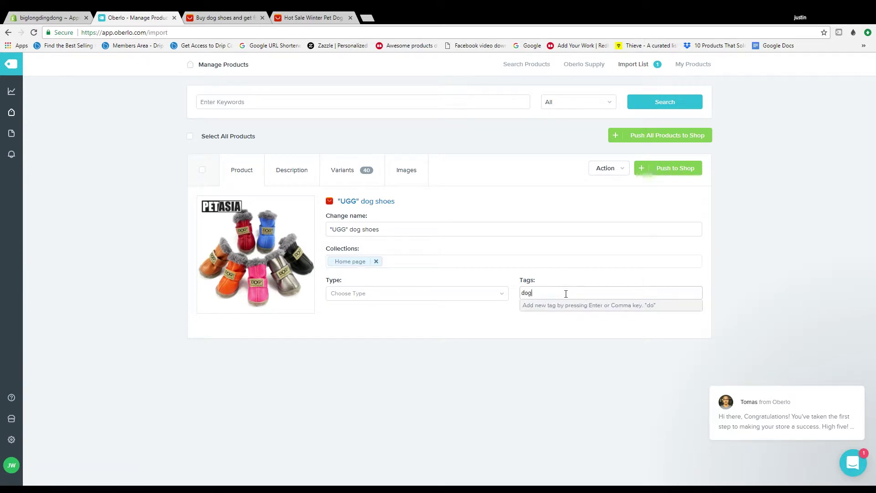
{"action": "type", "text": "s"}
{"action": "key", "text": "Return"}
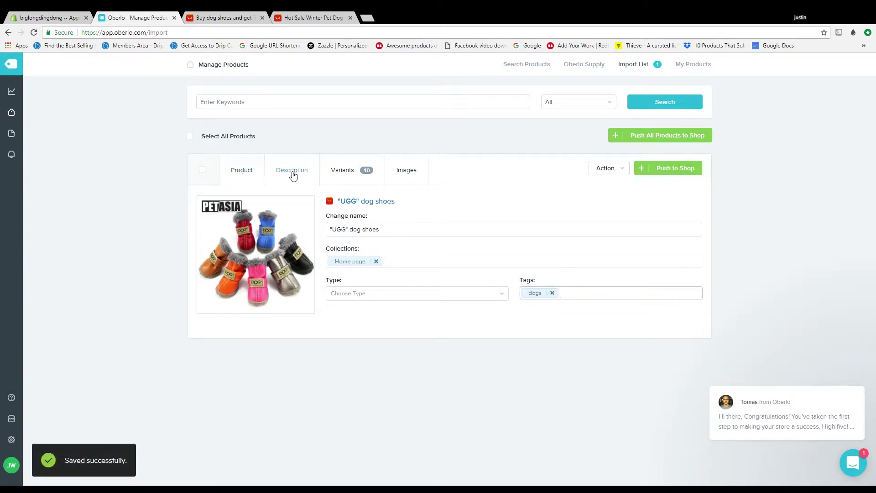
Delete the product's entire description text
{"action": "left_click", "coordinate": [303, 179]}
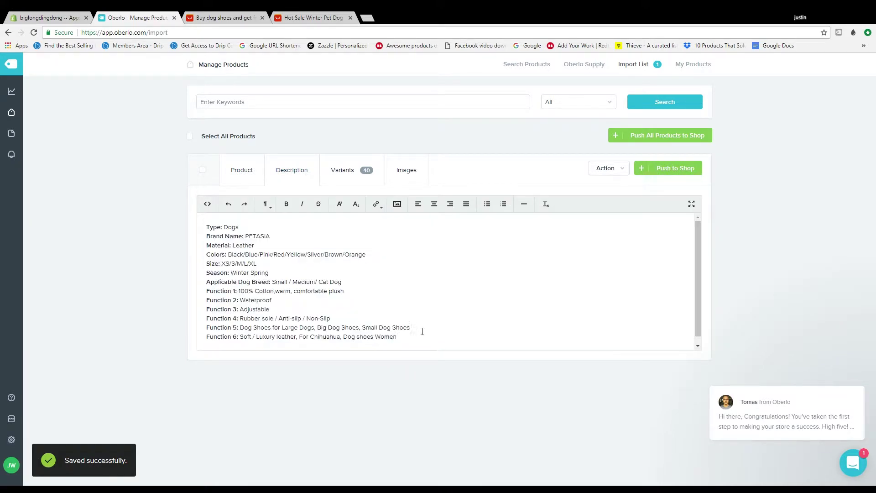
{"action": "left_click_drag", "start_coordinate": [422, 331], "coordinate": [193, 234]}
{"action": "key", "text": "BackSpace"}
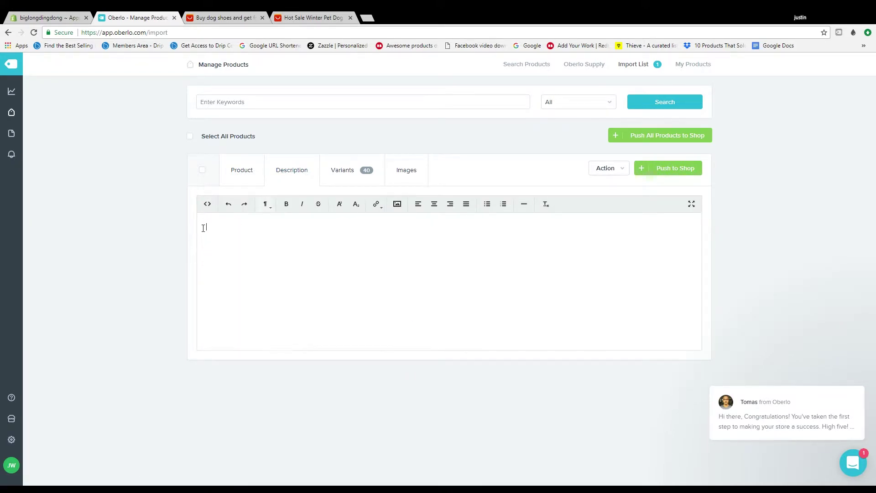
Review the product's variants, prices and images
{"action": "left_click", "coordinate": [361, 176]}
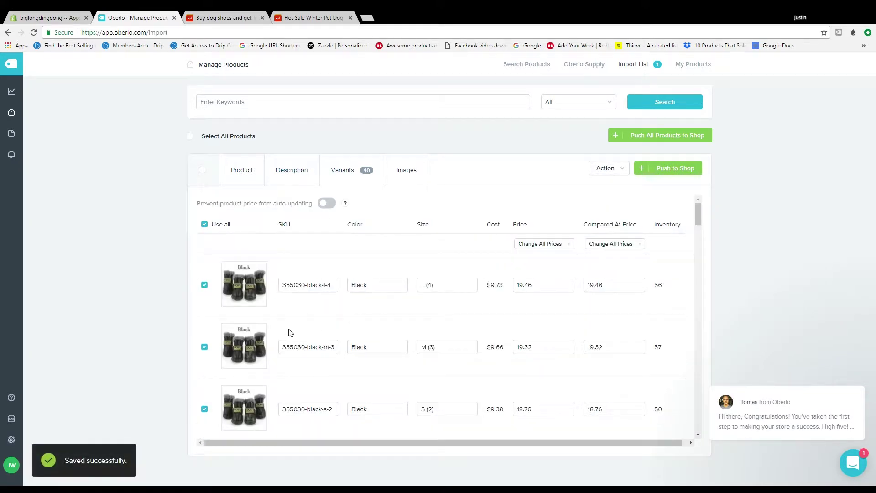
{"action": "left_click", "coordinate": [292, 177]}
{"action": "left_click", "coordinate": [415, 178]}
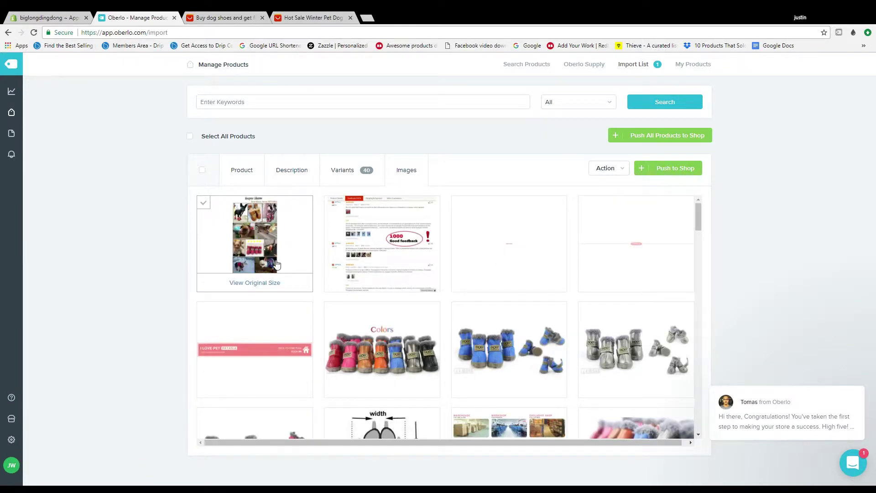
{"action": "scroll", "coordinate": [618, 351], "scroll_direction": "down", "scroll_amount": 4}
{"action": "scroll", "coordinate": [479, 310], "scroll_direction": "up", "scroll_amount": 2}
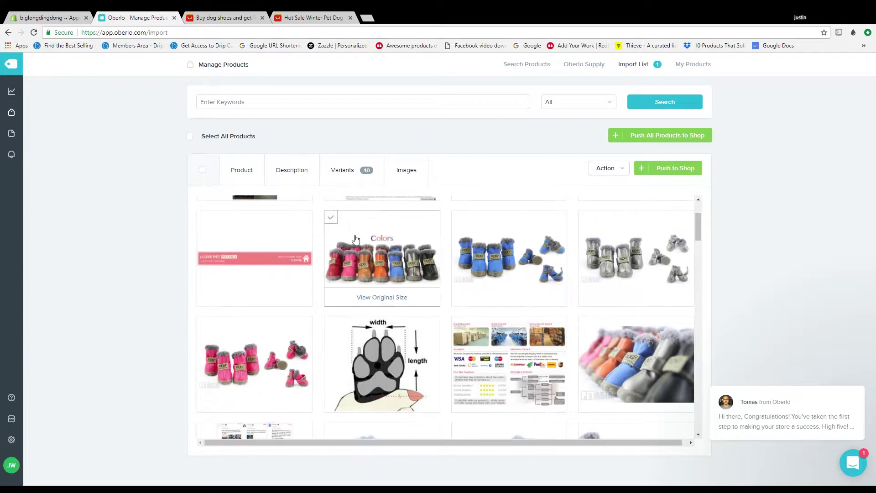
{"action": "scroll", "coordinate": [602, 261], "scroll_direction": "down", "scroll_amount": 5}
{"action": "scroll", "coordinate": [561, 349], "scroll_direction": "down", "scroll_amount": 3}
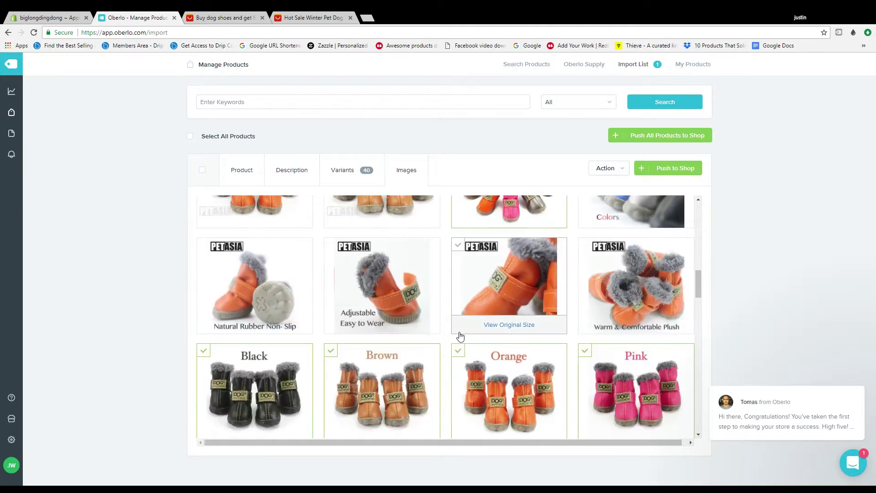
{"action": "scroll", "coordinate": [475, 295], "scroll_direction": "down", "scroll_amount": 2}
{"action": "scroll", "coordinate": [602, 305], "scroll_direction": "up", "scroll_amount": 3}
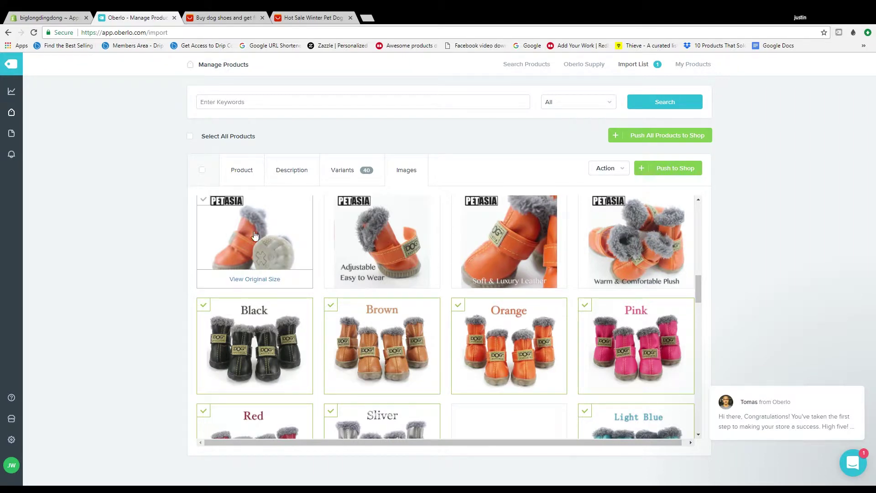
{"action": "scroll", "coordinate": [225, 208], "scroll_direction": "down", "scroll_amount": 5}
{"action": "left_click", "coordinate": [241, 169]}
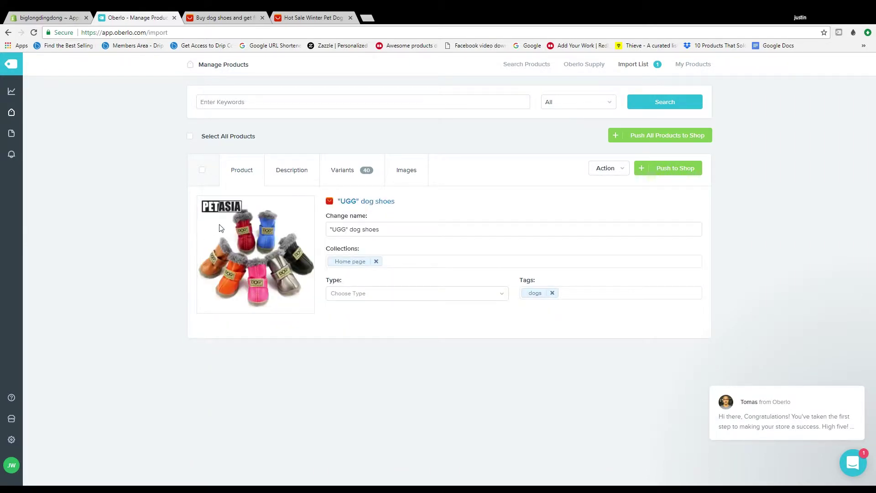
Push the "UGG" dog shoes to the shop and open Shopify's Products section
{"action": "left_click", "coordinate": [697, 167]}
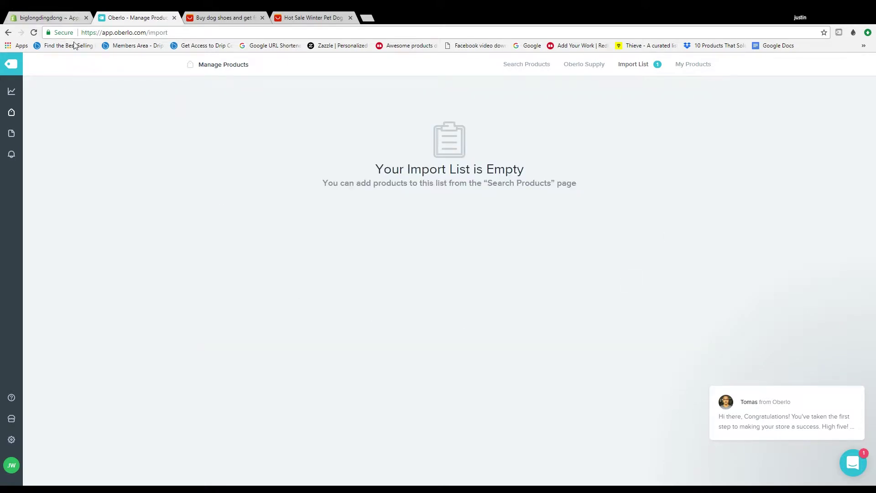
{"action": "left_click", "coordinate": [45, 17]}
{"action": "left_click", "coordinate": [33, 93]}
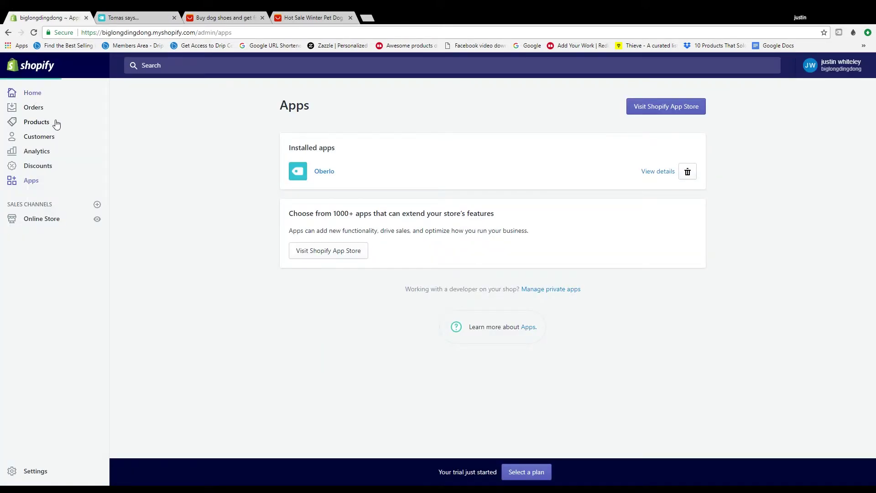
{"action": "left_click", "coordinate": [44, 124]}
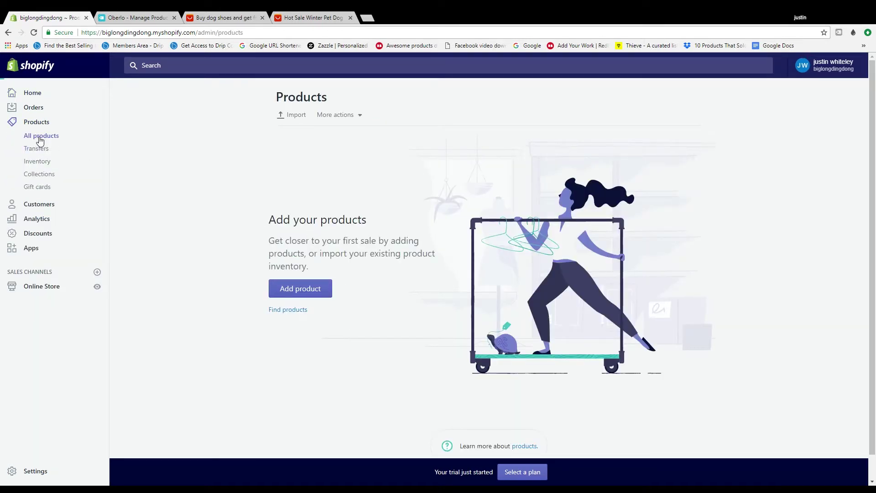
List all Shopify products and close the AliExpress product page and dog shoes search tabs
{"action": "left_click", "coordinate": [40, 138]}
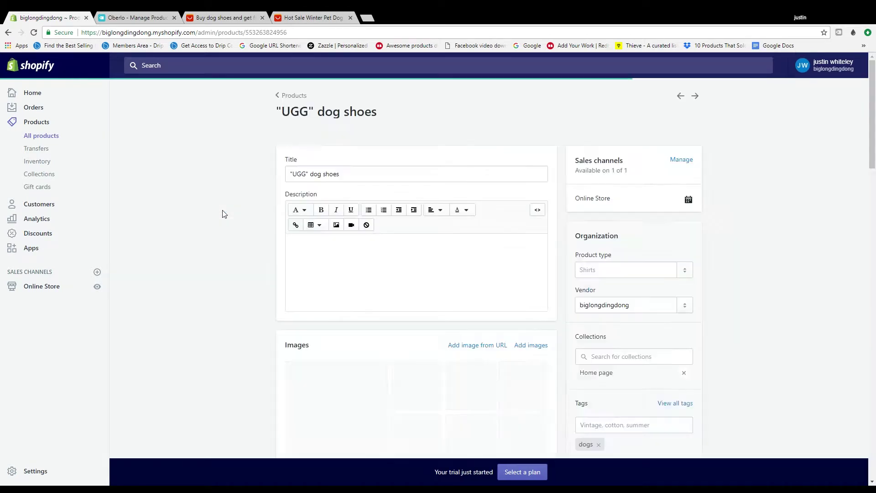
{"action": "left_click", "coordinate": [359, 17]}
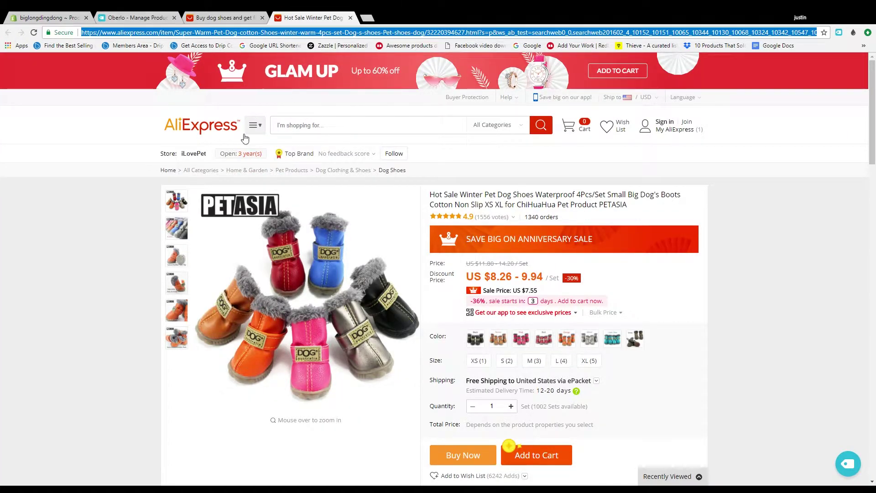
{"action": "left_click", "coordinate": [350, 17]}
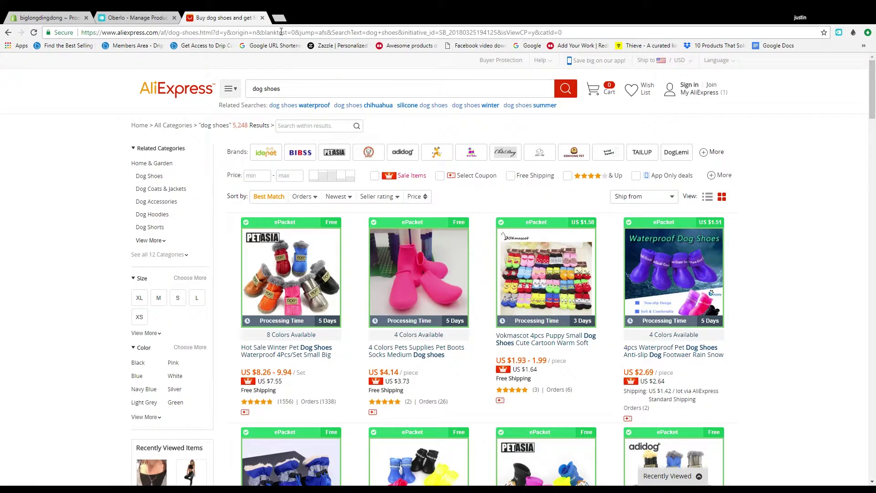
{"action": "left_click", "coordinate": [262, 18]}
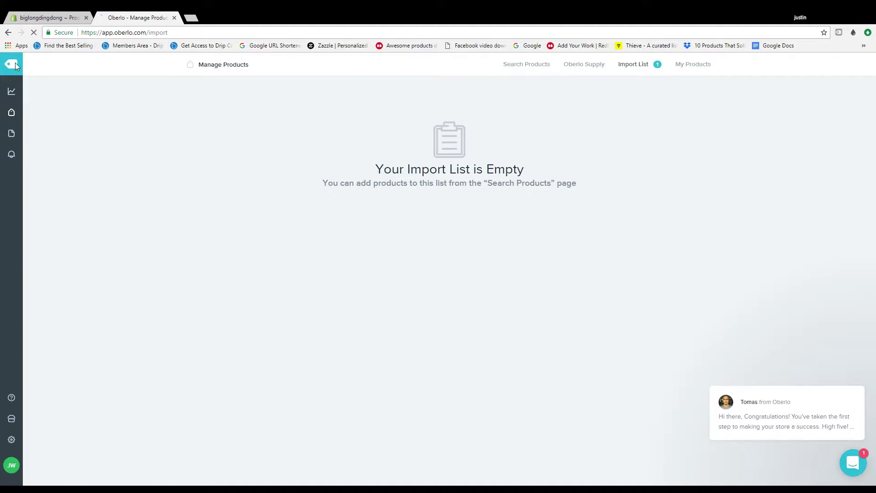
{"action": "left_click", "coordinate": [15, 64]}
Close Oberlo and open order #1003 from the Home dashboard's to-fulfill notice
{"action": "left_click", "coordinate": [174, 19]}
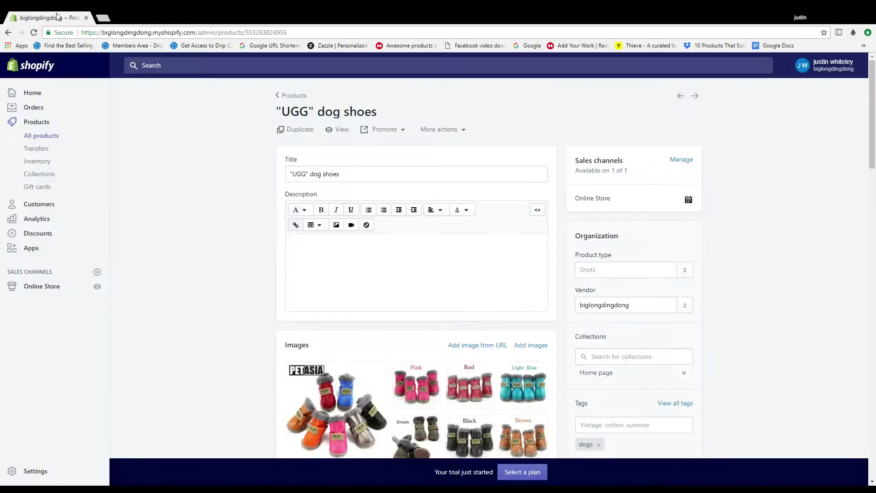
{"action": "left_click", "coordinate": [35, 95]}
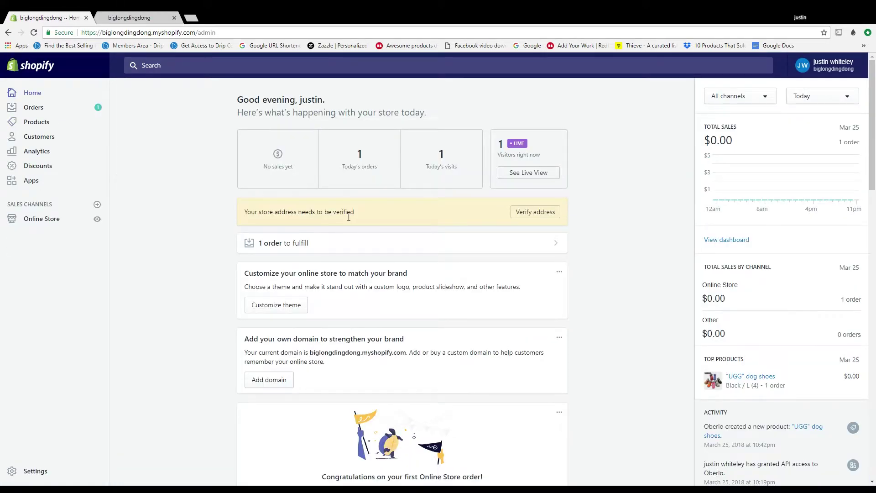
{"action": "left_click", "coordinate": [311, 253]}
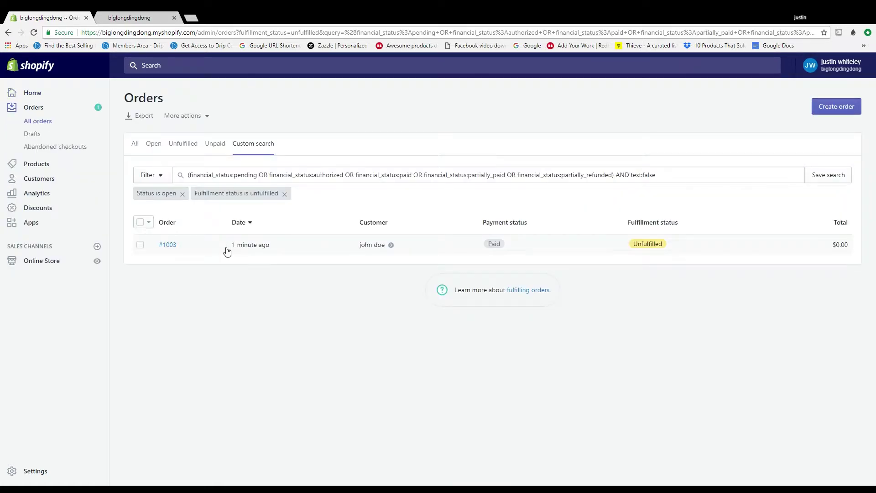
{"action": "left_click", "coordinate": [228, 251]}
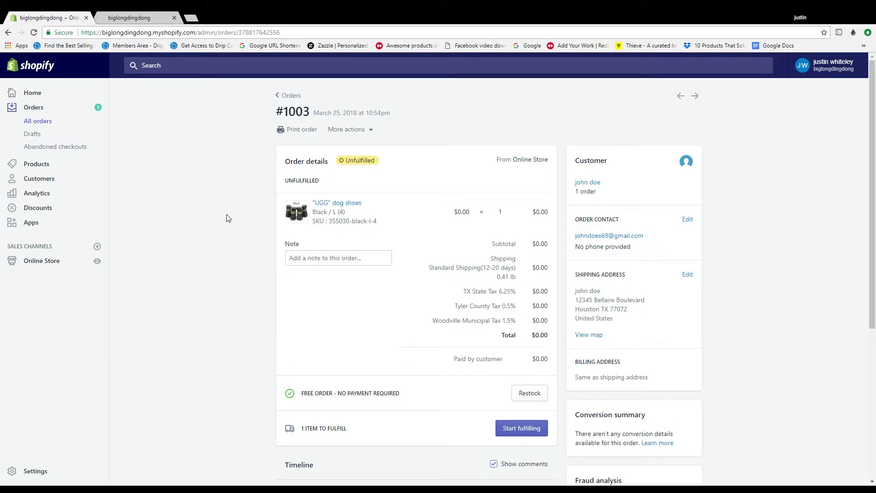
Review order #1003 and its fulfillment page, then return to the Home dashboard
{"action": "scroll", "coordinate": [219, 221], "scroll_direction": "down", "scroll_amount": 5}
{"action": "scroll", "coordinate": [194, 228], "scroll_direction": "up", "scroll_amount": 5}
{"action": "scroll", "coordinate": [196, 243], "scroll_direction": "down", "scroll_amount": 2}
{"action": "scroll", "coordinate": [360, 313], "scroll_direction": "up", "scroll_amount": 2}
{"action": "scroll", "coordinate": [508, 230], "scroll_direction": "down", "scroll_amount": 4}
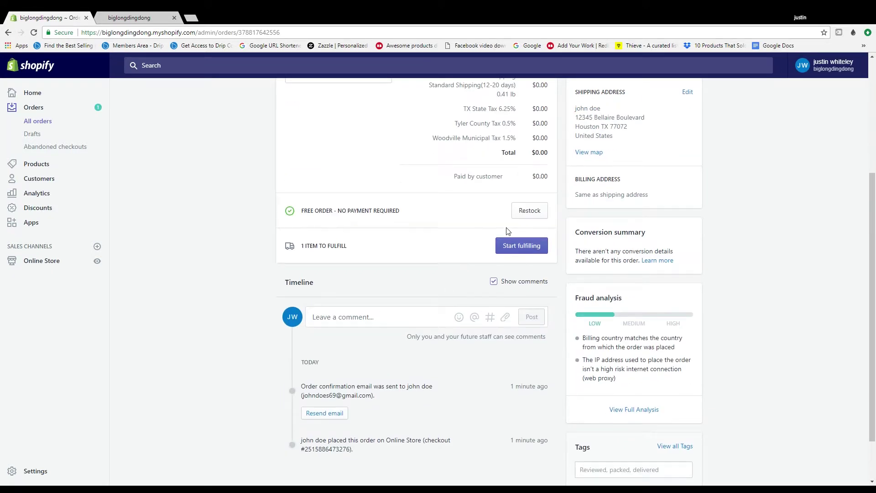
{"action": "left_click", "coordinate": [546, 252]}
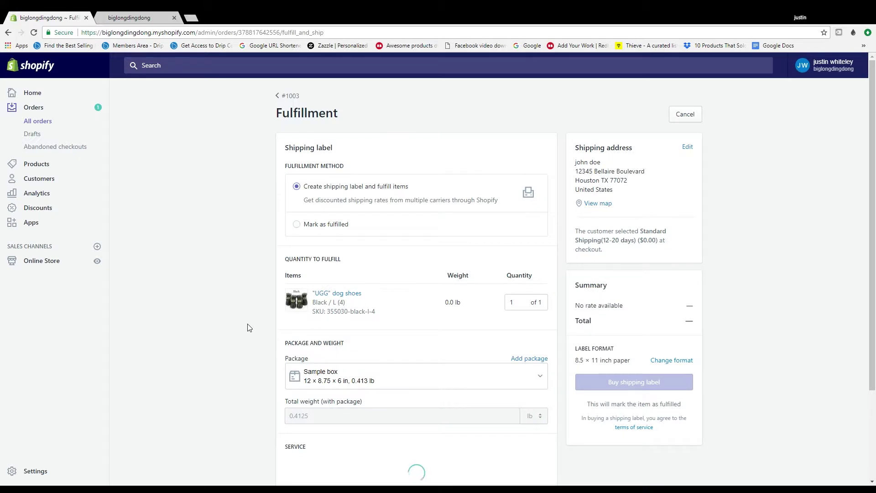
{"action": "scroll", "coordinate": [248, 327], "scroll_direction": "down", "scroll_amount": 3}
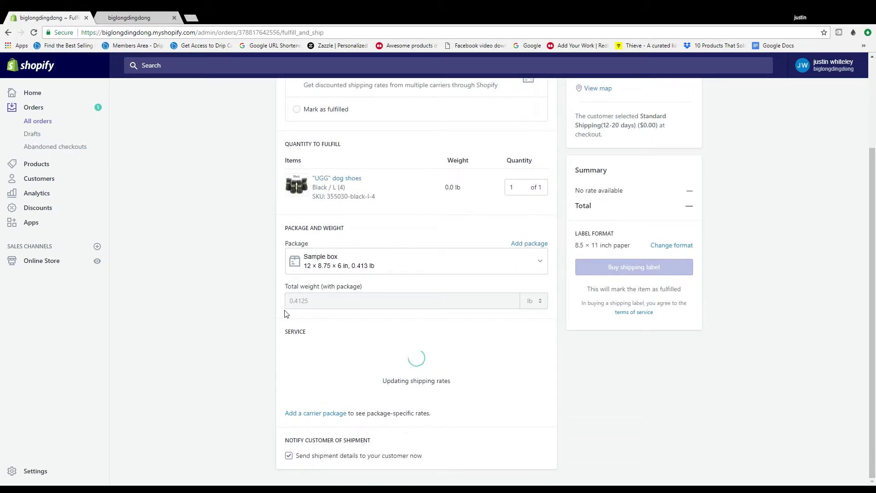
{"action": "scroll", "coordinate": [274, 315], "scroll_direction": "down", "scroll_amount": 5}
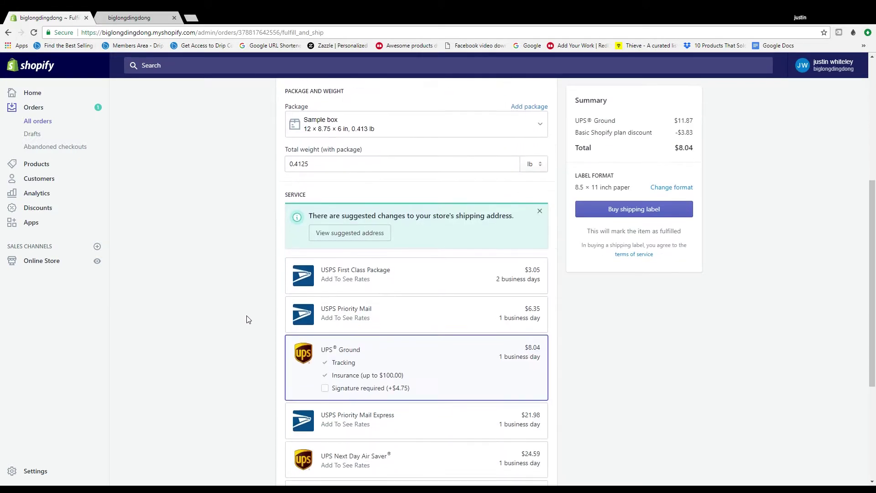
{"action": "scroll", "coordinate": [254, 324], "scroll_direction": "up", "scroll_amount": 4}
{"action": "scroll", "coordinate": [255, 323], "scroll_direction": "up", "scroll_amount": 3}
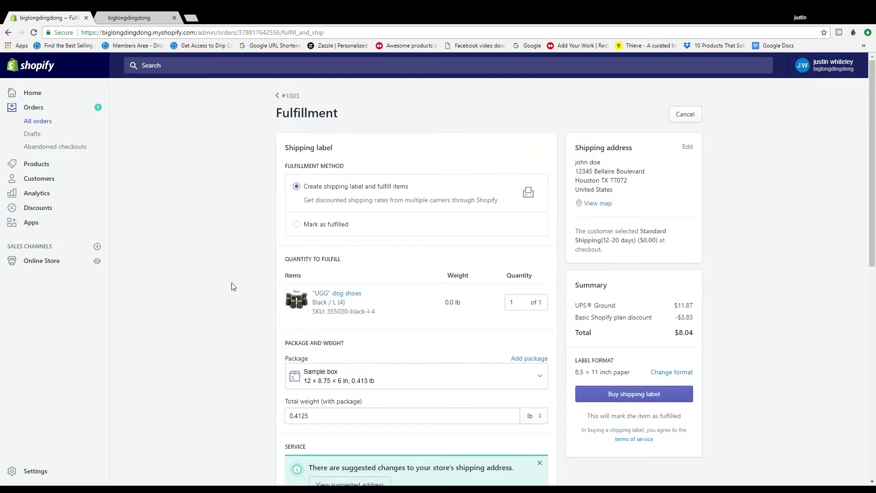
{"action": "left_click", "coordinate": [43, 98]}
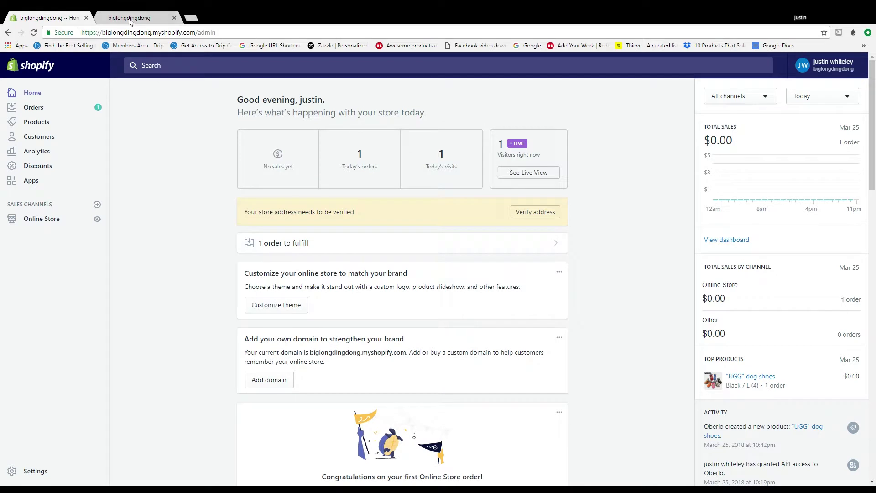
Open Oberlo from Apps and view the dog-shoe order waiting to be placed
{"action": "left_click", "coordinate": [43, 184]}
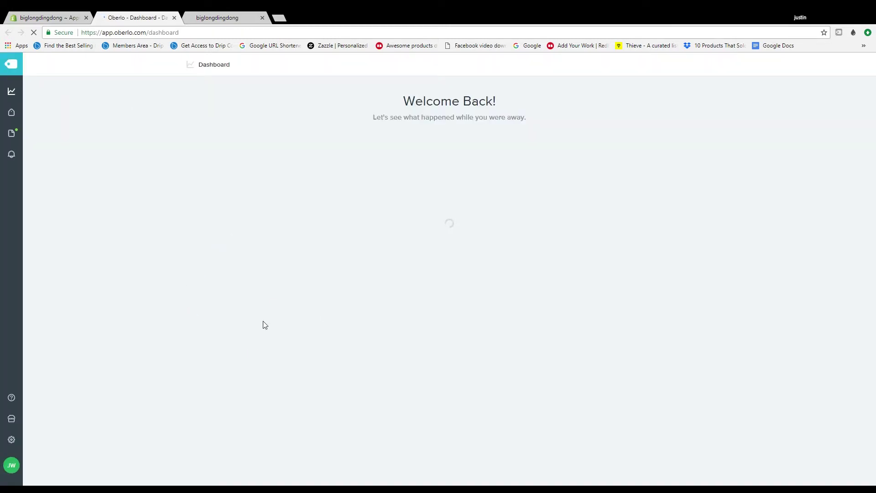
{"action": "left_click", "coordinate": [282, 183]}
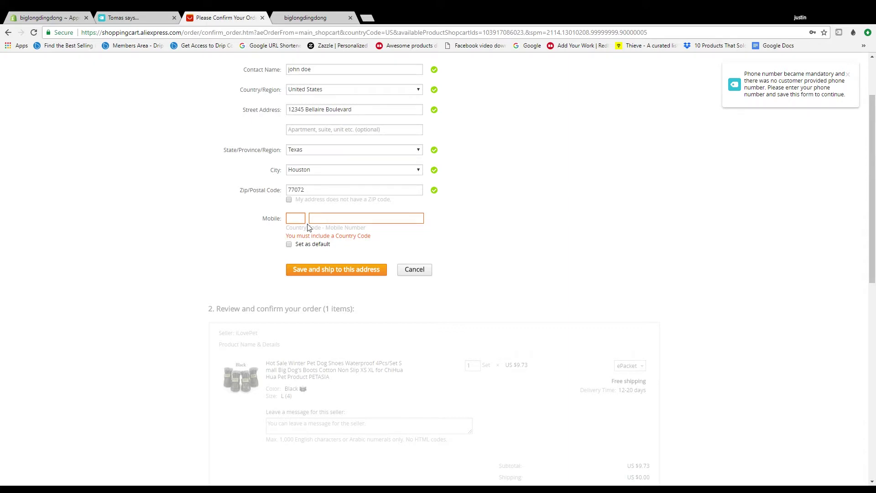
Enter the customer's mobile number and save the shipping address
{"action": "left_click", "coordinate": [342, 222]}
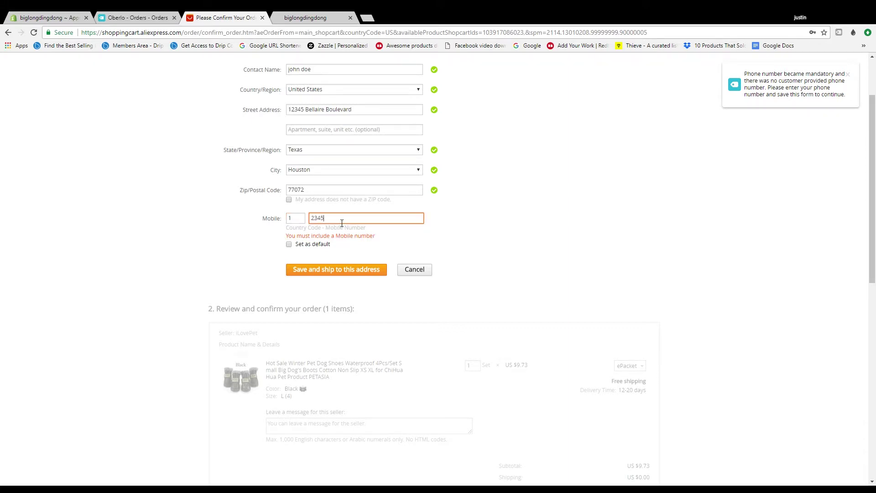
{"action": "type", "text": "23456789"}
{"action": "left_click", "coordinate": [346, 268]}
{"action": "left_click", "coordinate": [346, 269]}
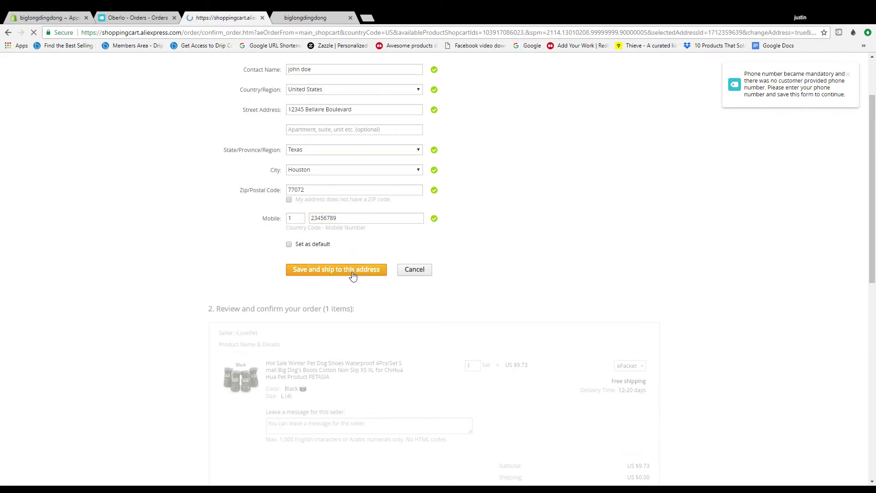
Leave the seller the note 'Dropshipping order please do not include promotional or invoices.', fixing its typo
{"action": "scroll", "coordinate": [213, 277], "scroll_direction": "down", "scroll_amount": 2}
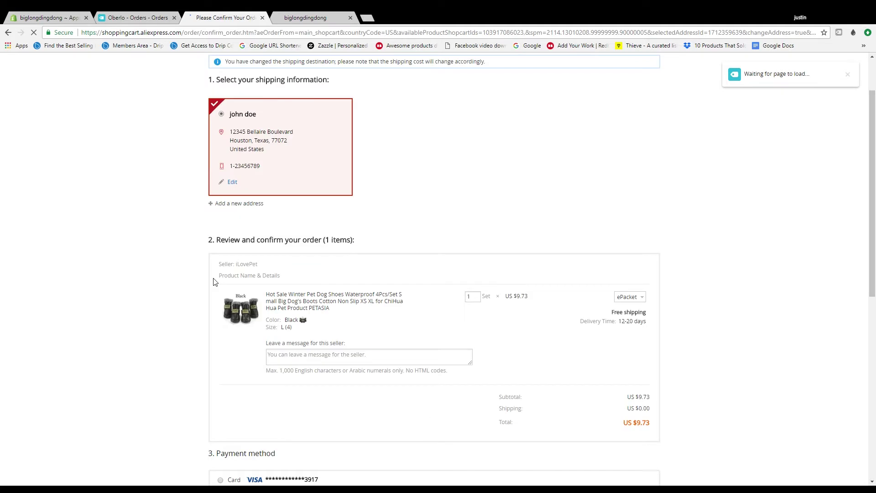
{"action": "left_click", "coordinate": [397, 333]}
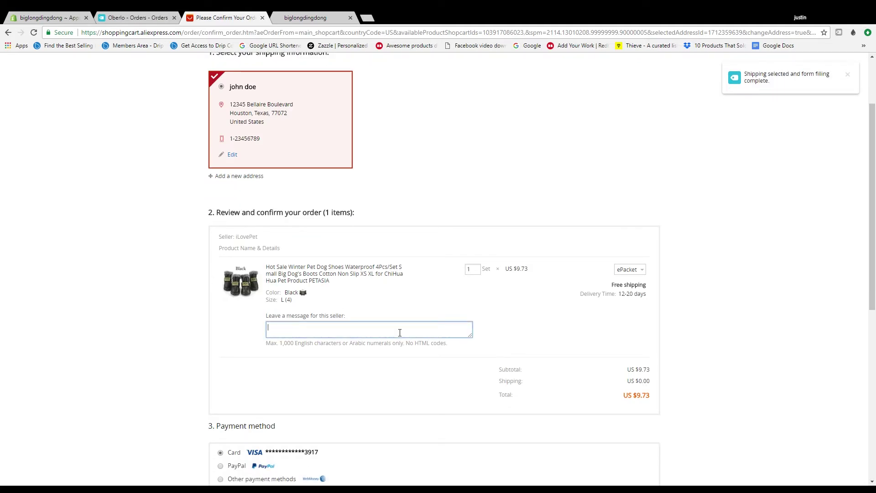
{"action": "type", "text": "Dropshipping ordwee"}
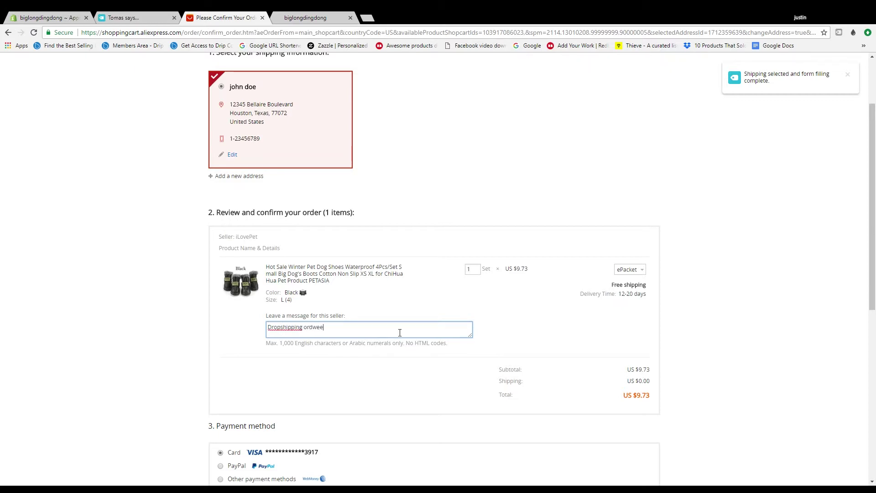
{"action": "key", "text": "BackSpace"}
{"action": "key", "text": "BackSpace"}
{"action": "key", "text": "BackSpace"}
{"action": "type", "text": "er please do"}
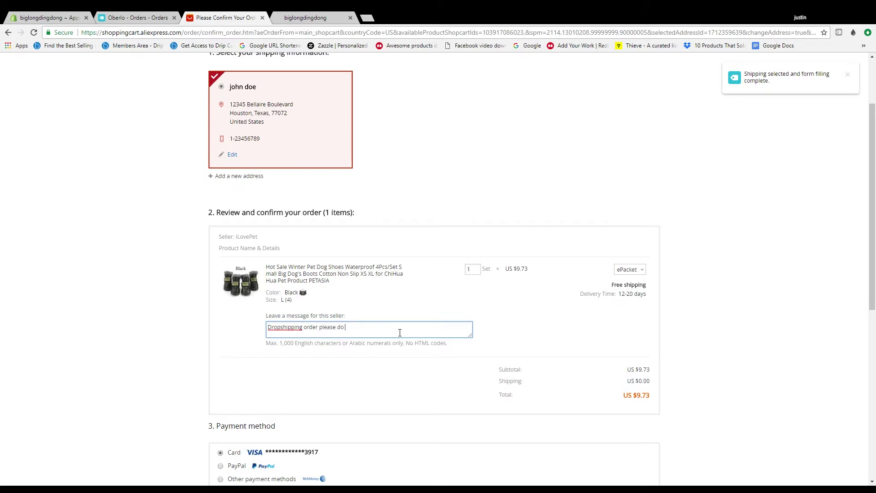
{"action": "type", "text": " not include promotionalsd or invoices."}
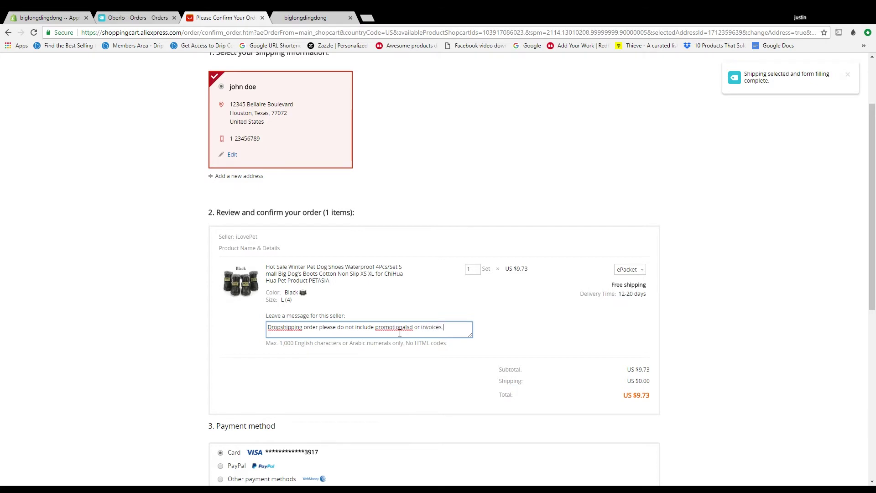
{"action": "left_click", "coordinate": [413, 327]}
{"action": "key", "text": "BackSpace"}
{"action": "key", "text": "BackSpace"}
{"action": "key", "text": "BackSpace"}
{"action": "key", "text": "BackSpace"}
{"action": "type", "text": "al or"}
{"action": "key", "text": "BackSpace"}
{"action": "key", "text": "BackSpace"}
{"action": "key", "text": "BackSpace"}
{"action": "left_click", "coordinate": [493, 328]}
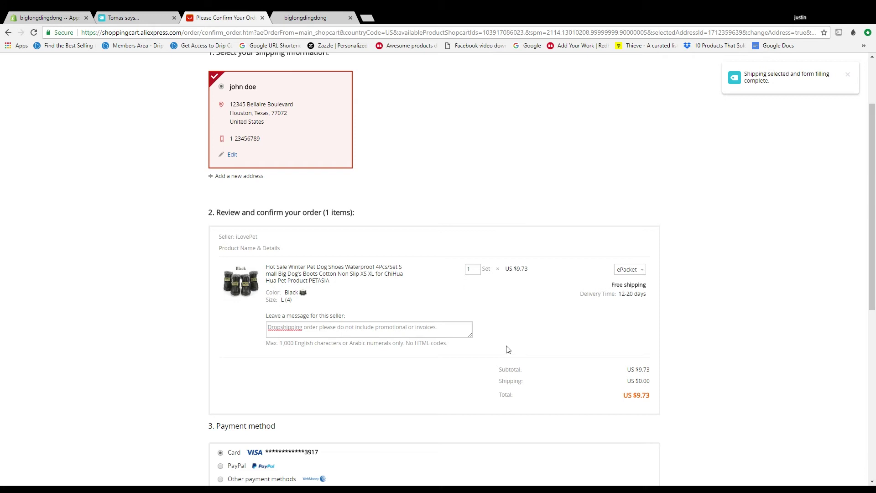
{"action": "scroll", "coordinate": [538, 311], "scroll_direction": "down", "scroll_amount": 5}
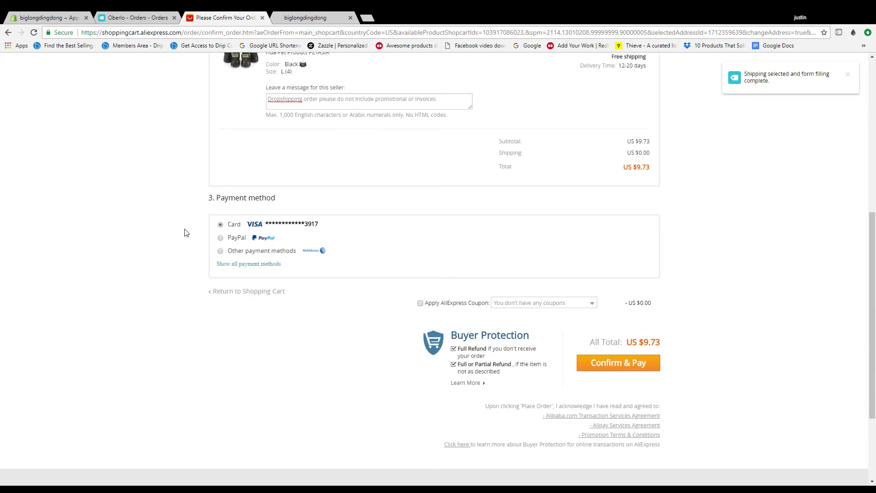
{"action": "scroll", "coordinate": [196, 230], "scroll_direction": "up", "scroll_amount": 7}
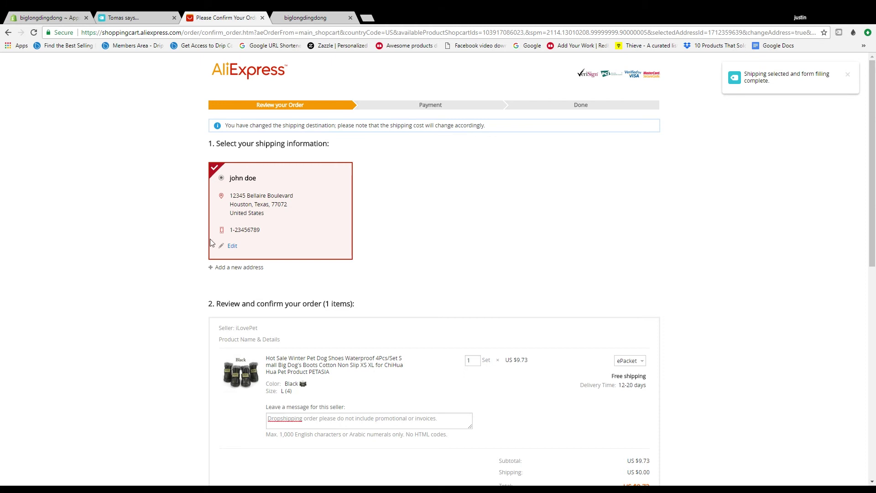
{"action": "scroll", "coordinate": [289, 240], "scroll_direction": "down", "scroll_amount": 2}
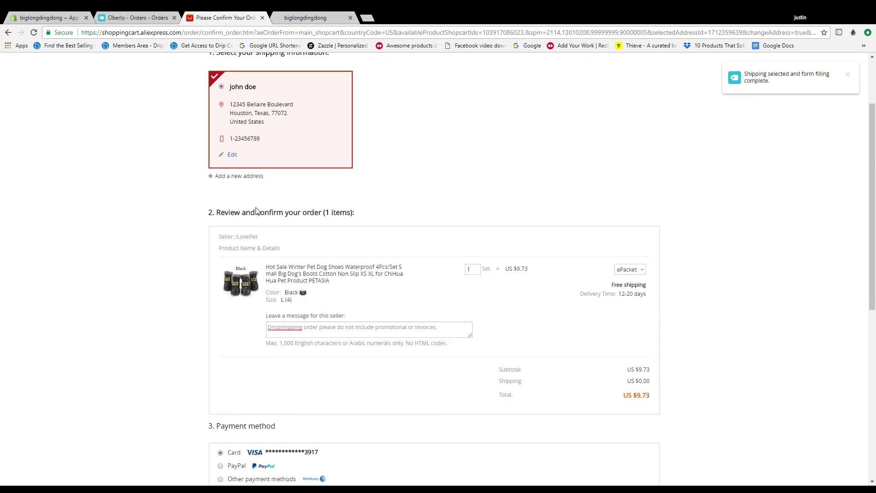
{"action": "scroll", "coordinate": [666, 315], "scroll_direction": "down", "scroll_amount": 4}
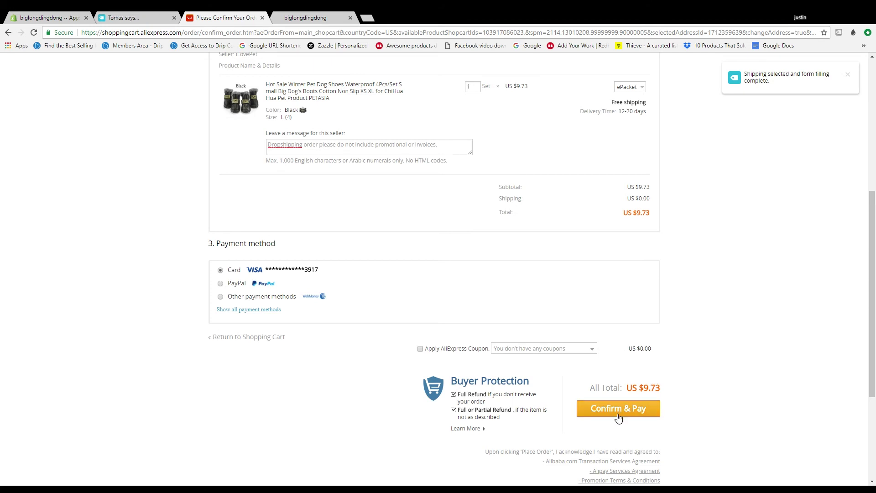
{"action": "left_click", "coordinate": [618, 416]}
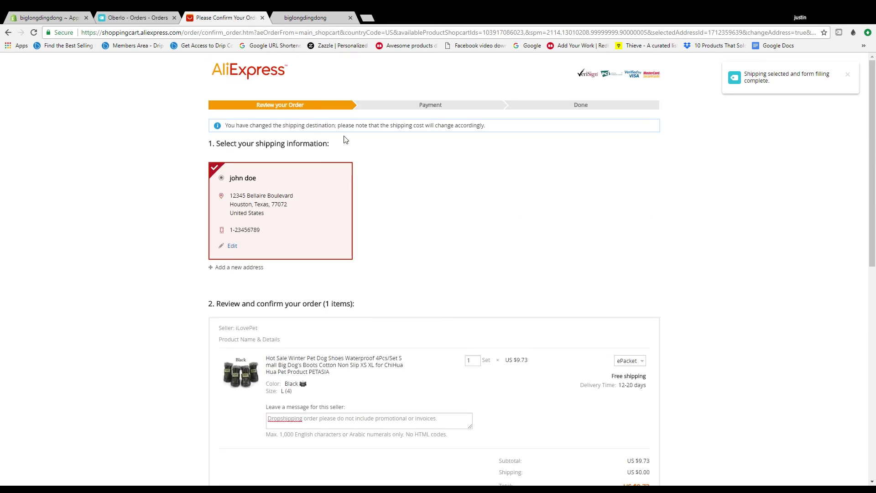
{"action": "left_click", "coordinate": [141, 15]}
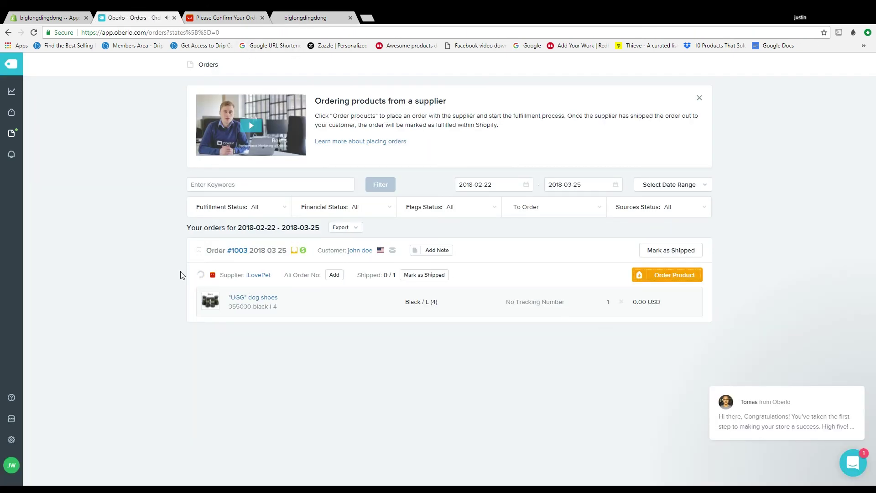
{"action": "left_click", "coordinate": [11, 64]}
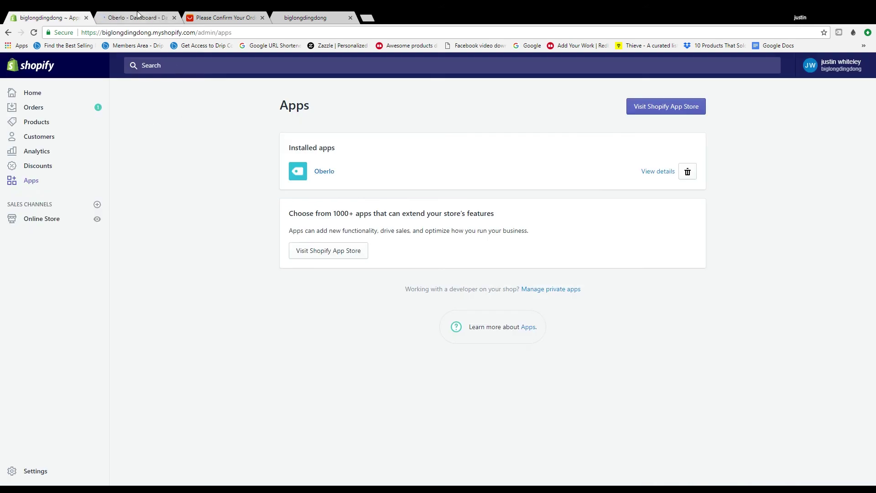
{"action": "left_click", "coordinate": [138, 15]}
{"action": "left_click", "coordinate": [200, 17]}
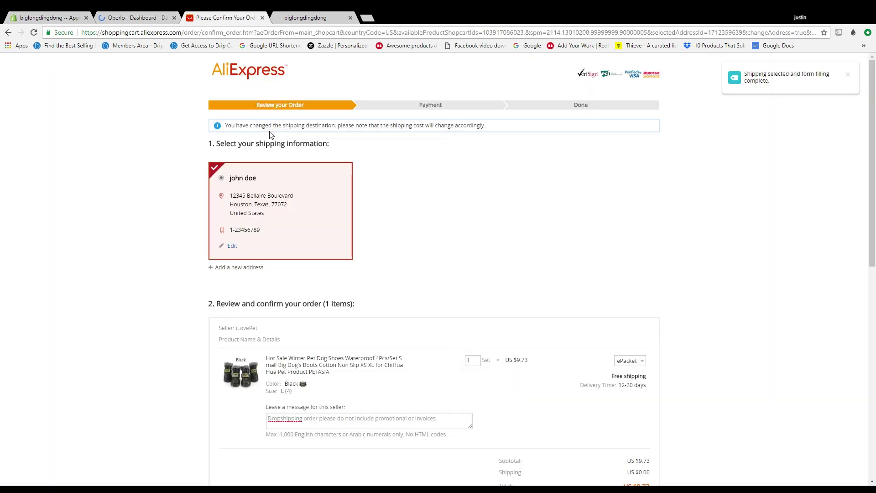